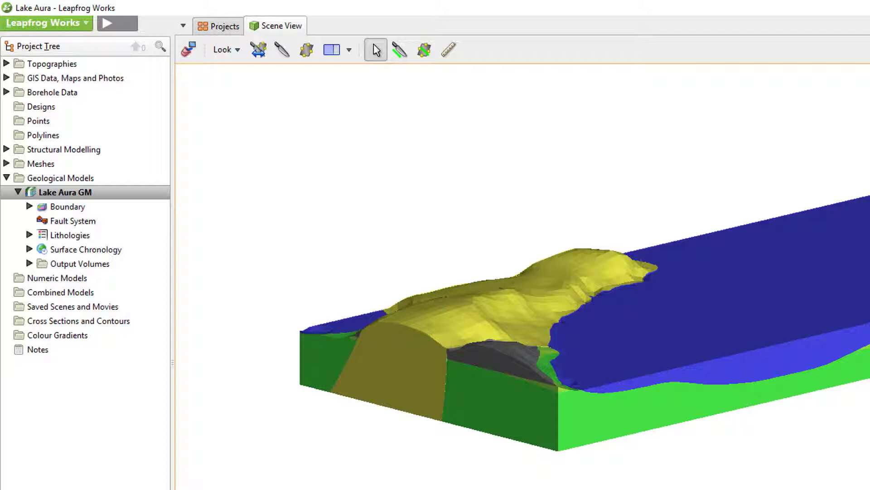
Confirm the Lake Aura GM boundary has Use topography ticked, then clear the model from the scene.
double_click(67, 207)
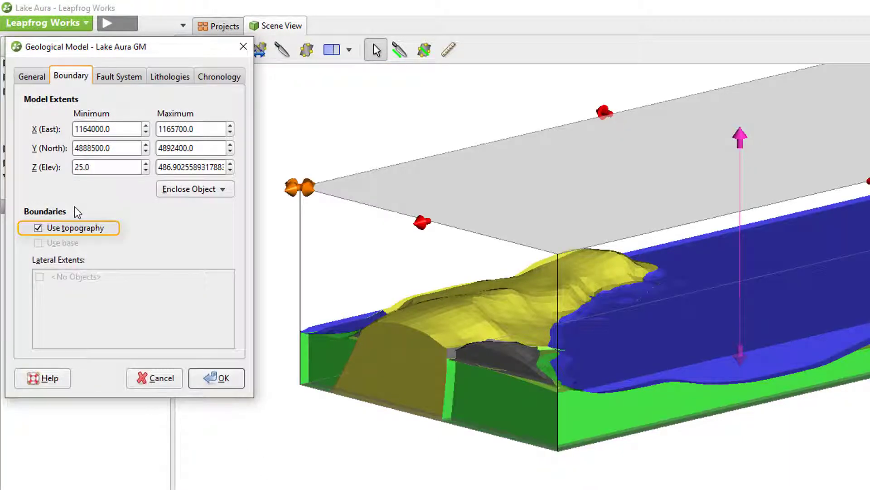
left_click_drag(728, 417, 610, 385)
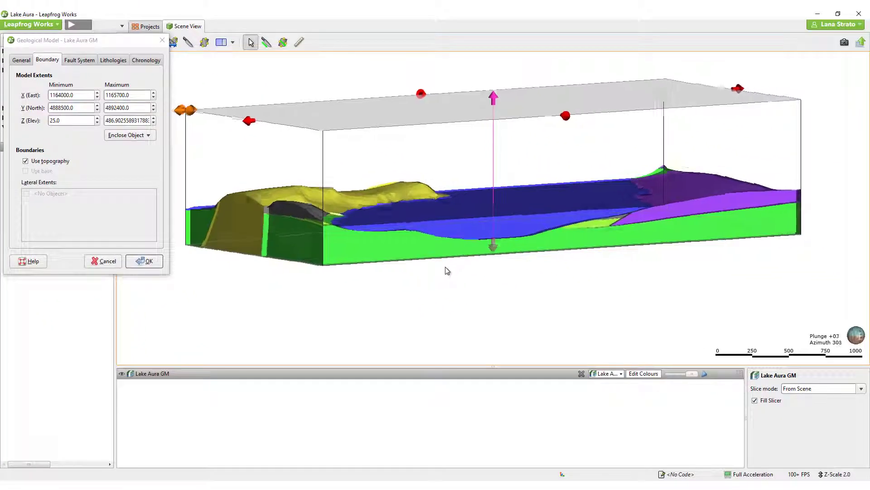
left_click_drag(447, 270, 507, 272)
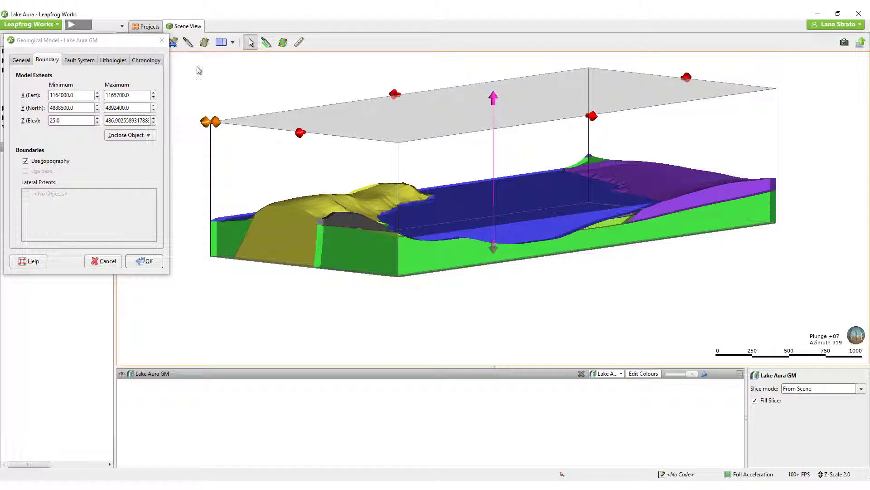
left_click(161, 40)
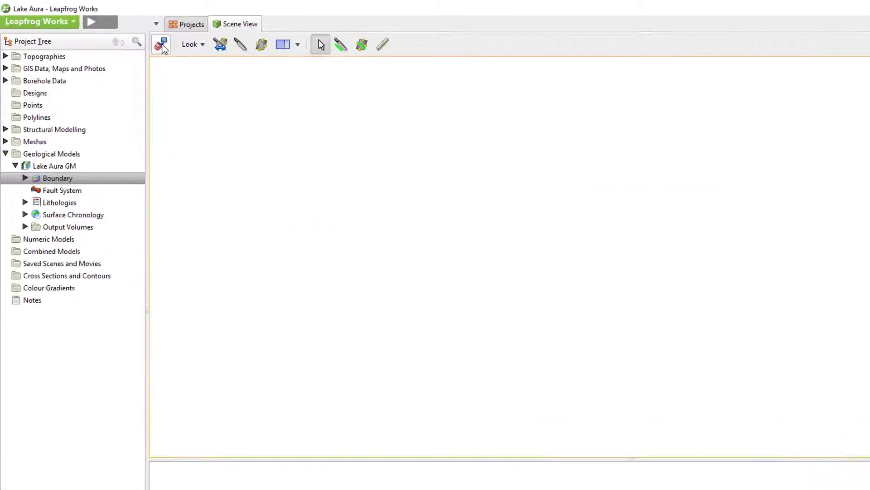
Show the Topography surface plus all five draped GIS objects, including boundary, contacts, river centrelines and shoreline.
left_click(6, 57)
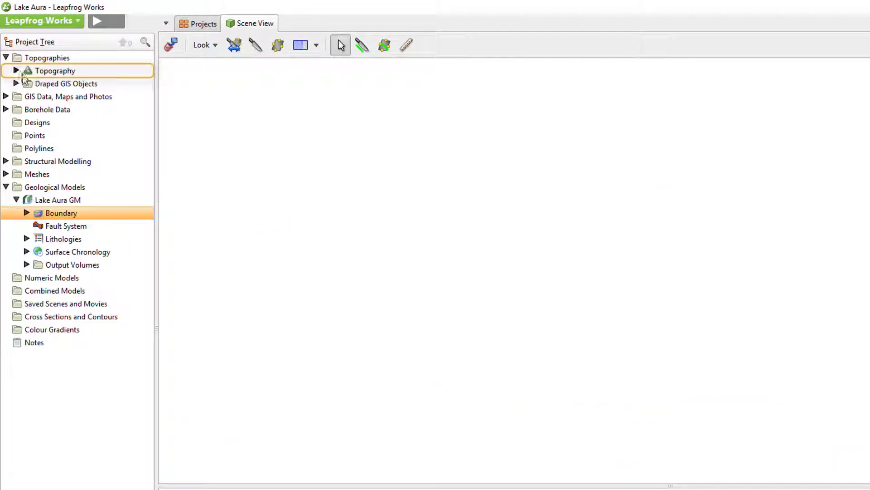
left_click_drag(25, 72, 290, 128)
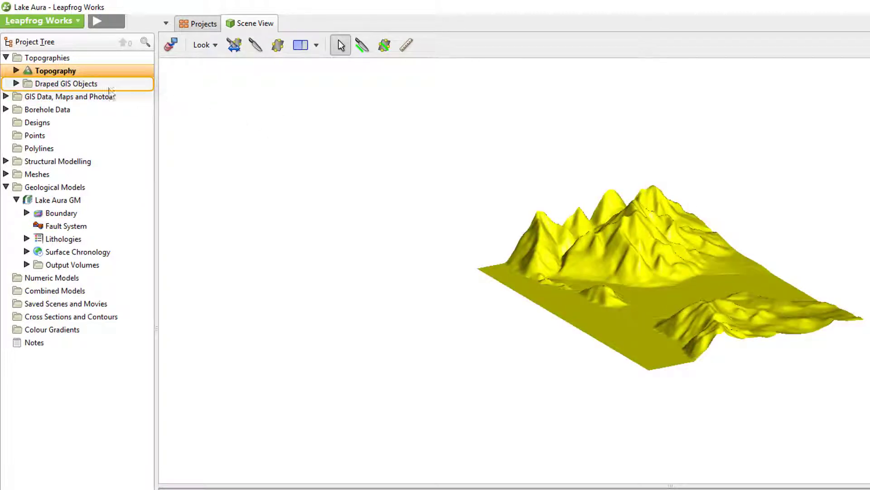
left_click(16, 83)
left_click(54, 97)
left_click(76, 150, "shift")
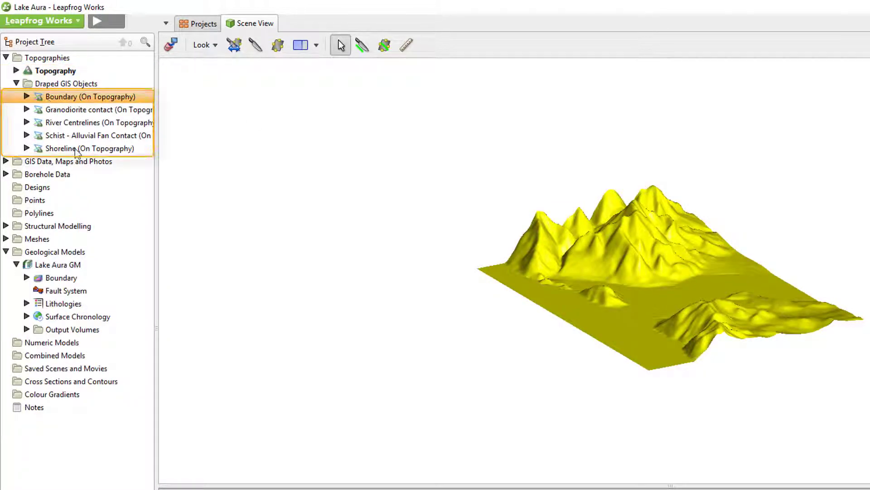
left_click_drag(77, 152, 680, 294)
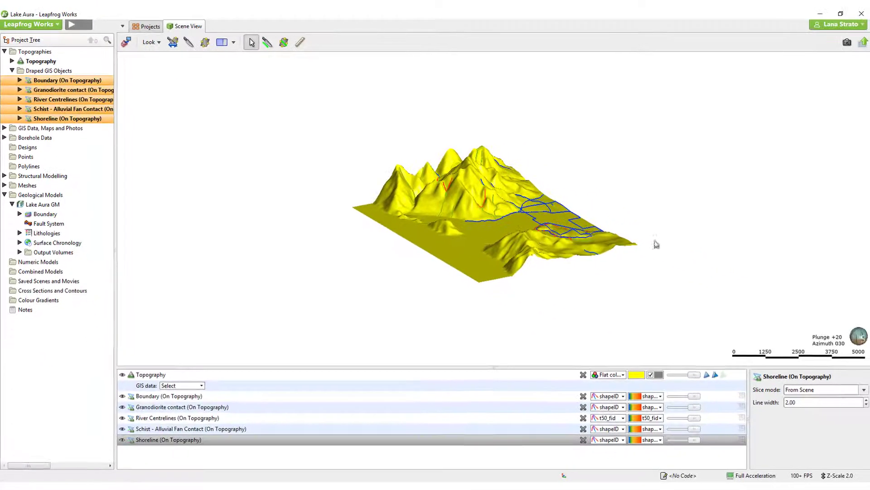
left_click_drag(656, 244, 214, 267)
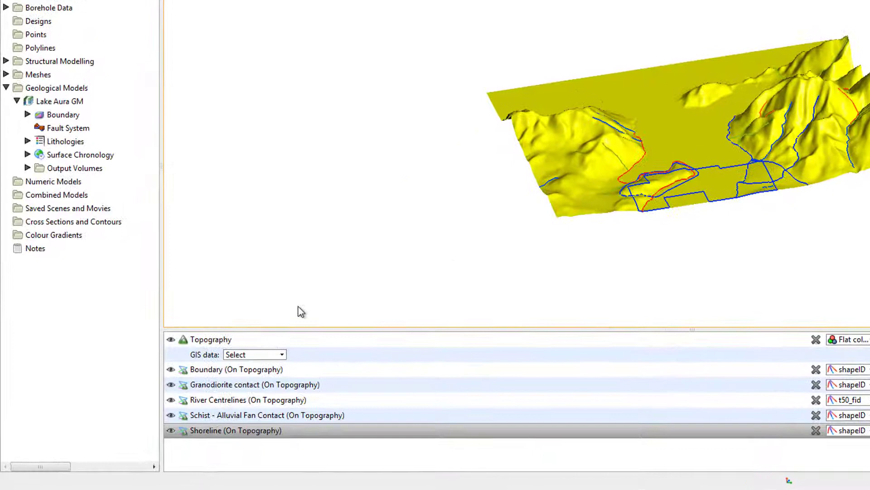
Review the GIS objects and Maps and Photos draping options, then dismiss the list unchanged.
left_click(282, 354)
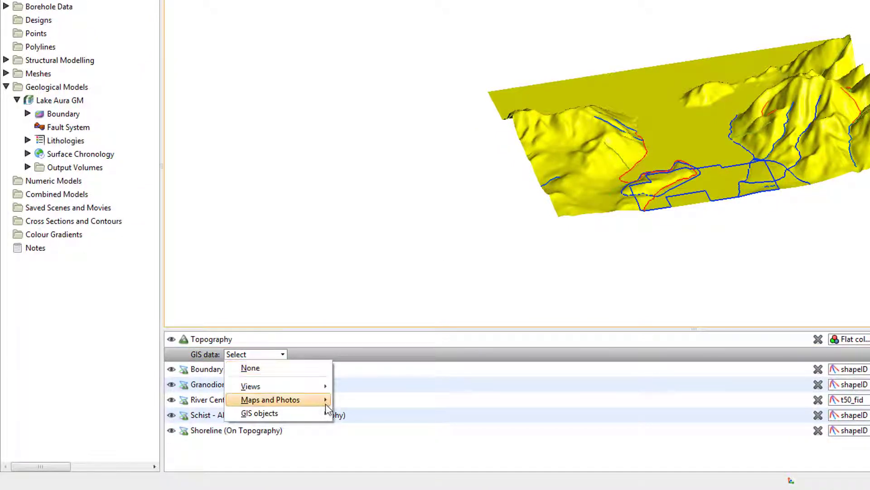
mouse_move(330, 420)
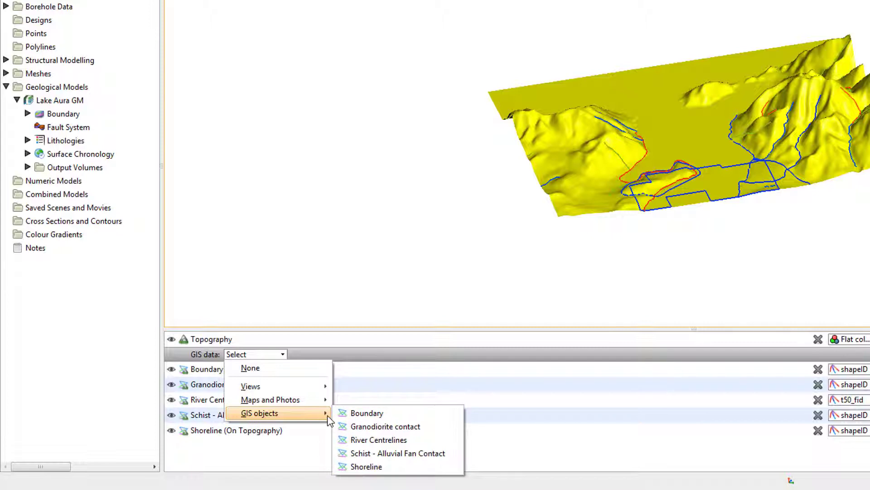
mouse_move(329, 401)
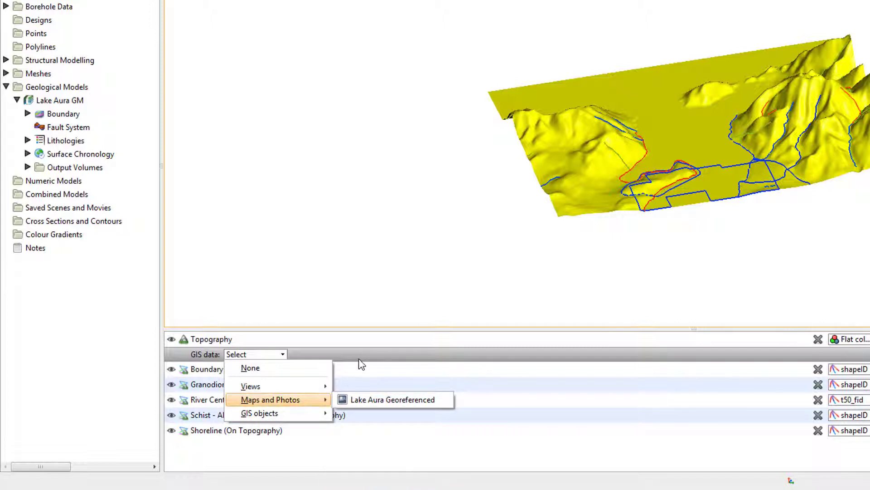
left_click(388, 283)
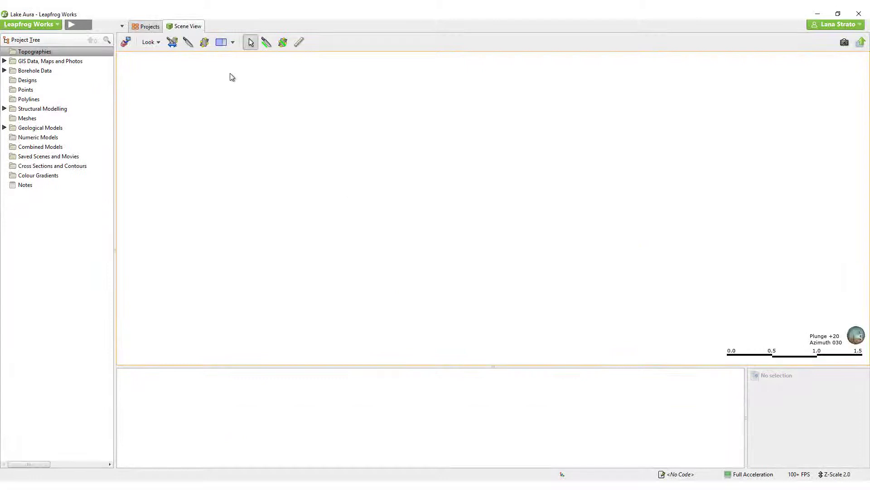
Start a new topography via Topographies > New Topography > Import Elevation Grid.
right_click(174, 68)
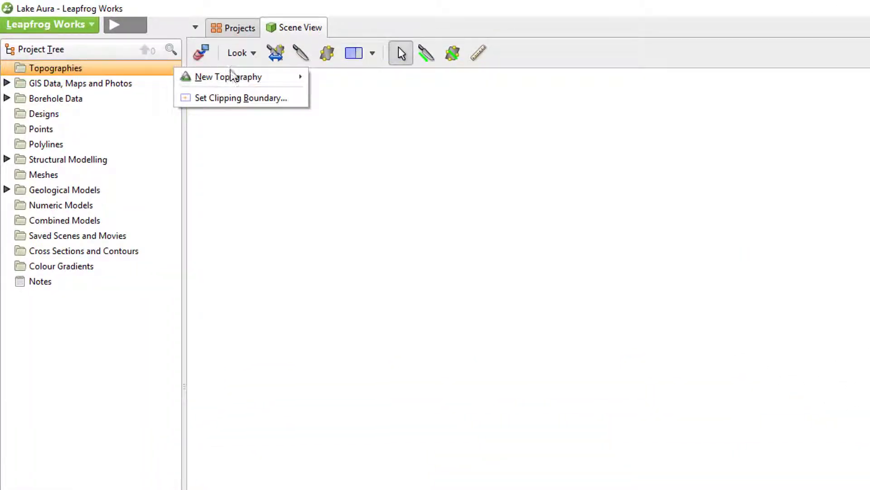
mouse_move(293, 78)
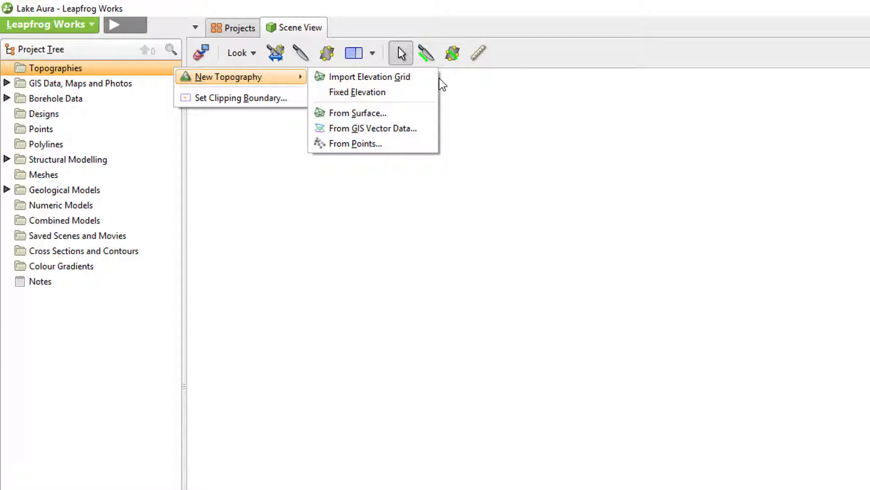
left_click(464, 99)
right_click(161, 67)
mouse_move(230, 70)
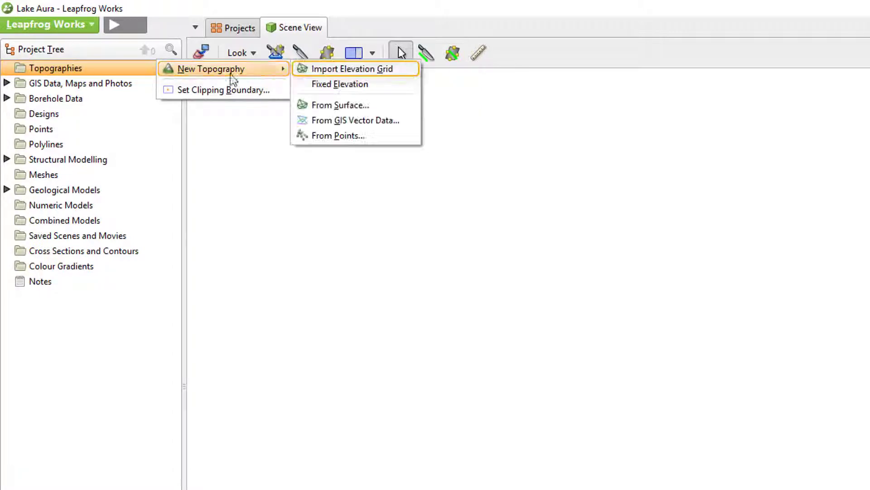
left_click(416, 72)
Select Lake Aura DEM.asc and open it for import.
left_click(318, 117)
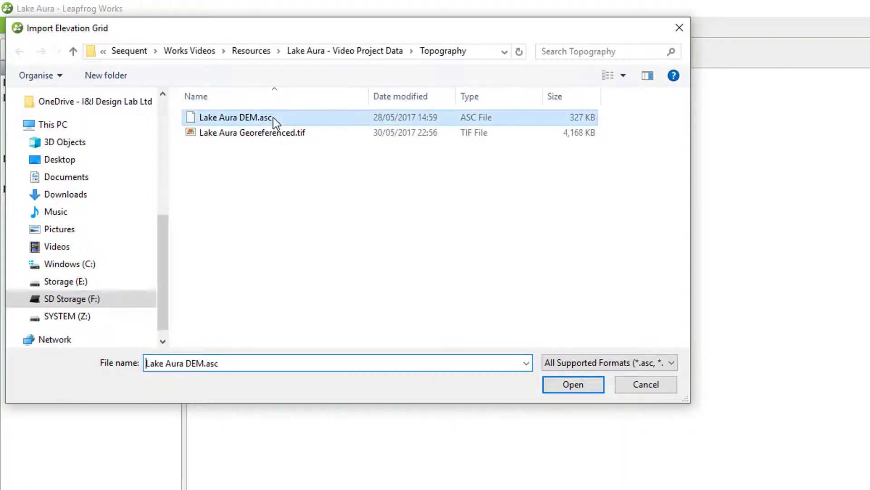
left_click(570, 385)
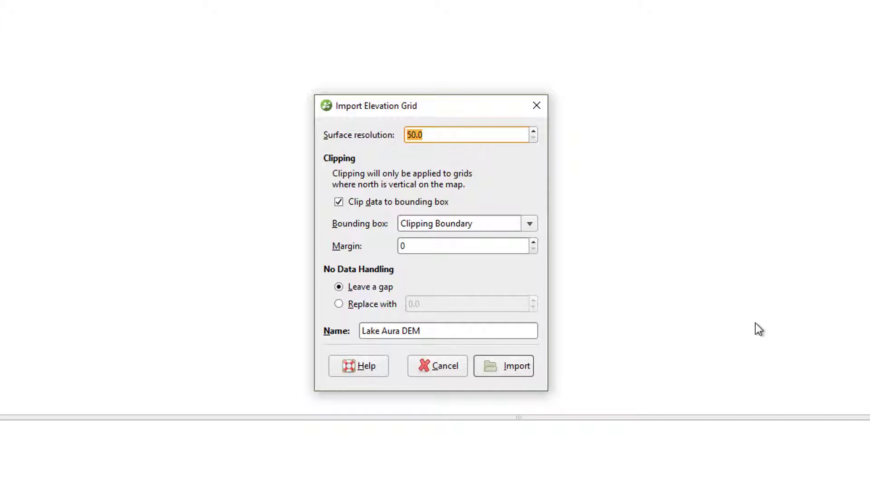
Import Lake Aura DEM at resolution 50.0, clipped to Clipping Boundary, and show the Topography in the scene.
left_click(529, 363)
left_click(451, 274)
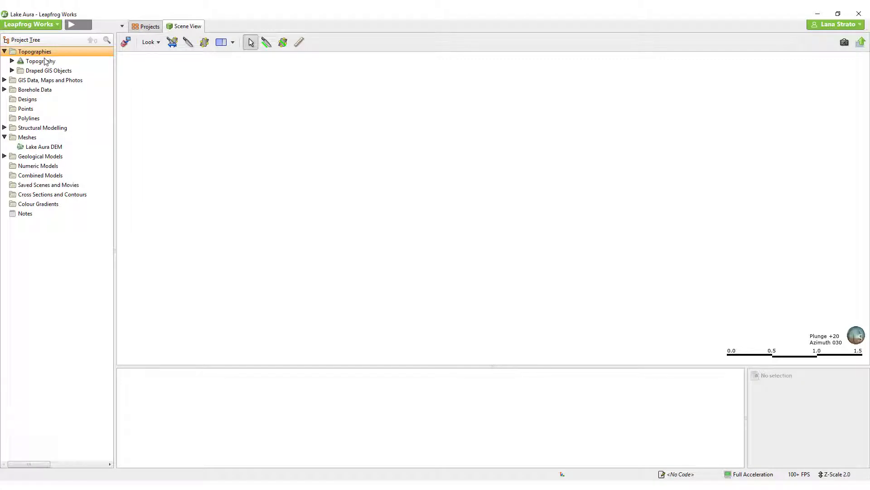
left_click_drag(41, 61, 351, 158)
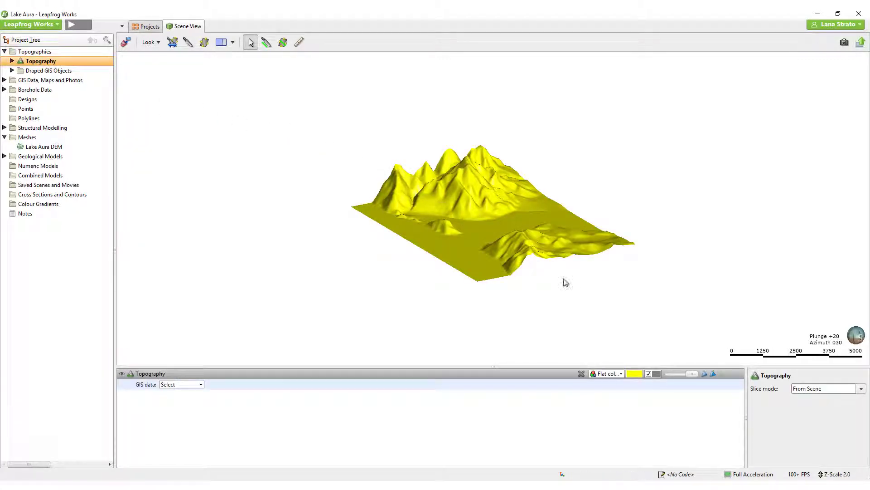
Inspect the terrain with mesh edges shown from a low angle, then turn edges off for solid shading.
left_click(722, 373)
left_click_drag(713, 271, 516, 268)
scroll(524, 276, "up", 5)
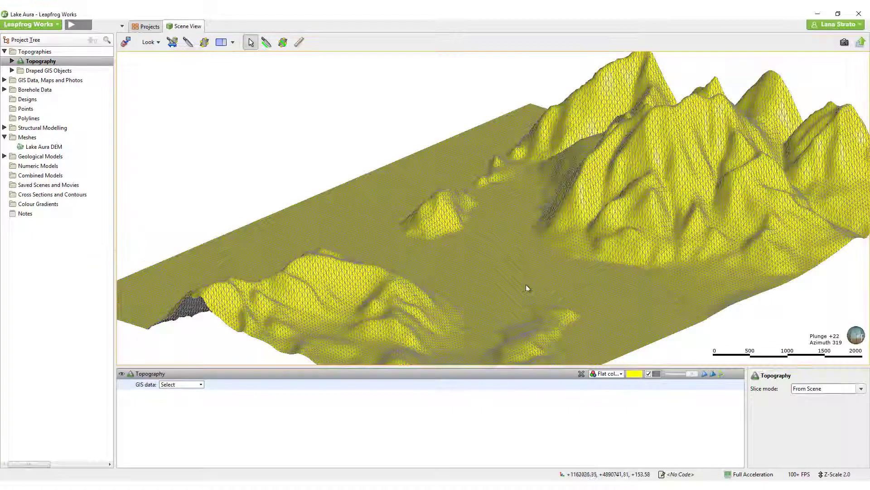
scroll(527, 284, "up", 2)
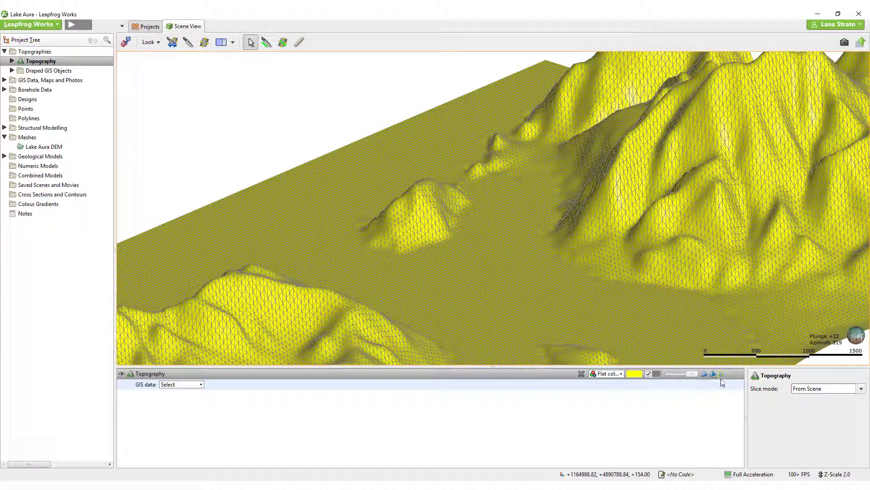
scroll(692, 317, "down", 2)
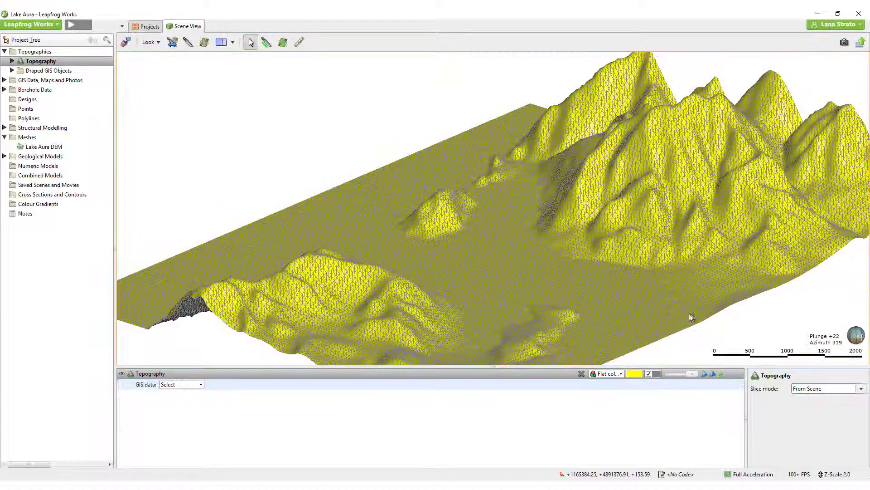
left_click_drag(693, 317, 583, 295)
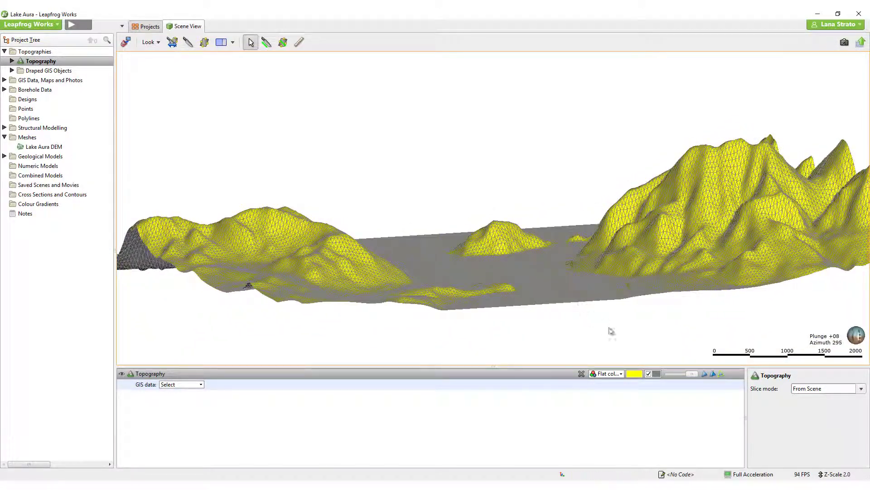
left_click(721, 375)
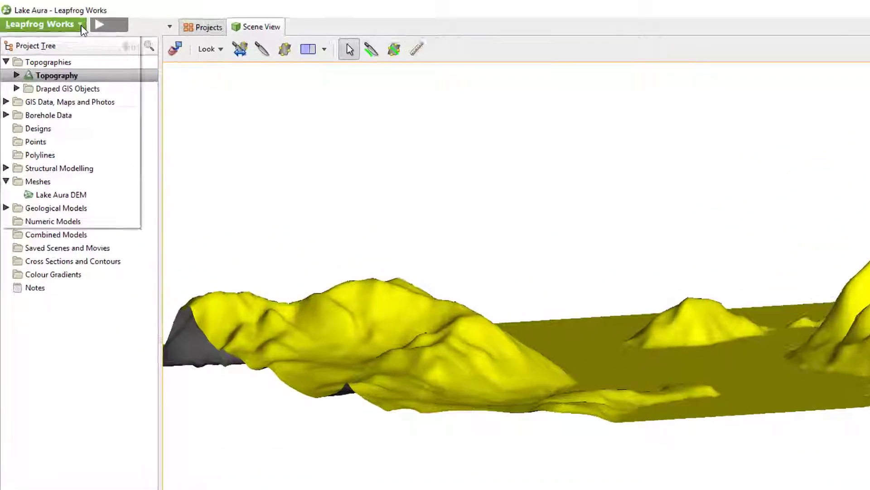
left_click(59, 25)
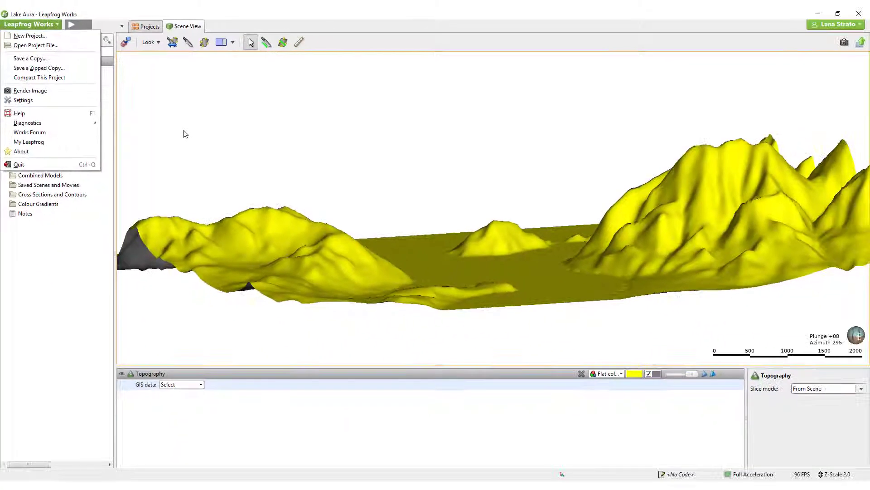
Add borehole collar points to the Topography surface as height data.
left_click(185, 134)
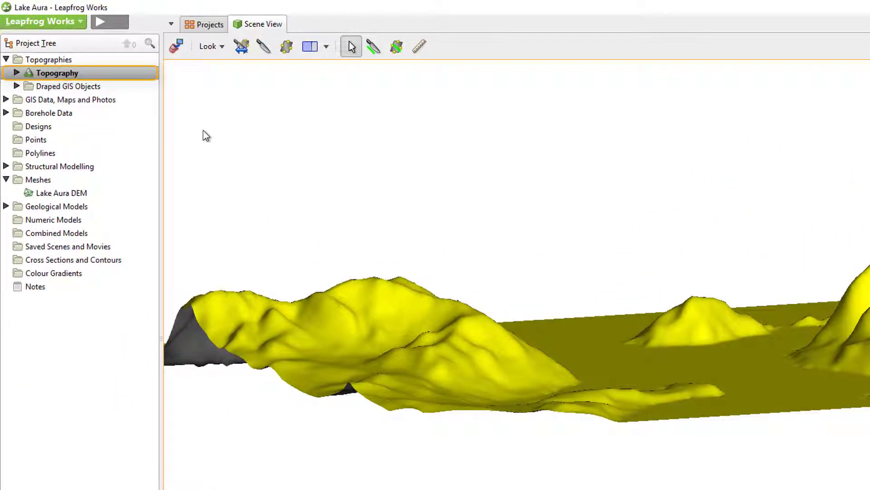
right_click(126, 74)
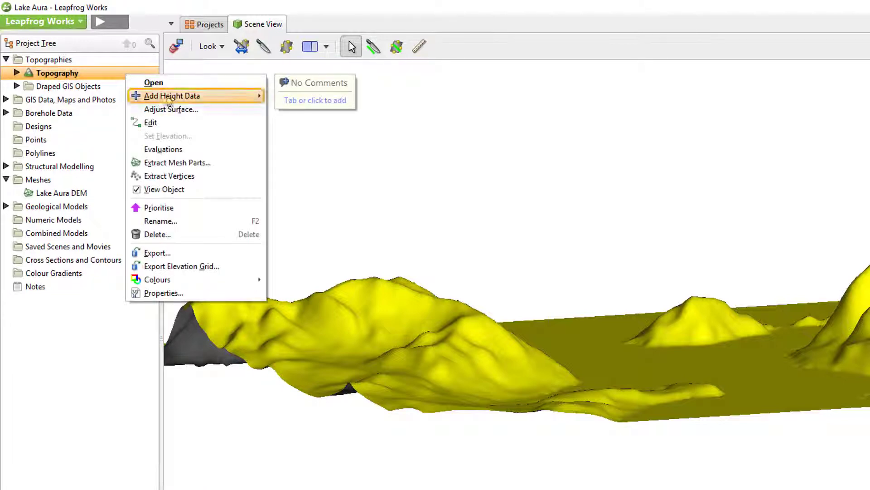
left_click(299, 97)
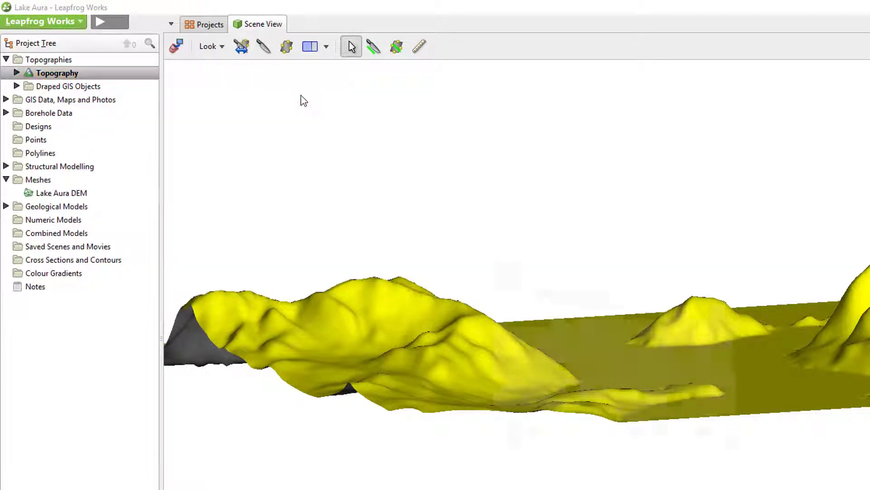
left_click(727, 441)
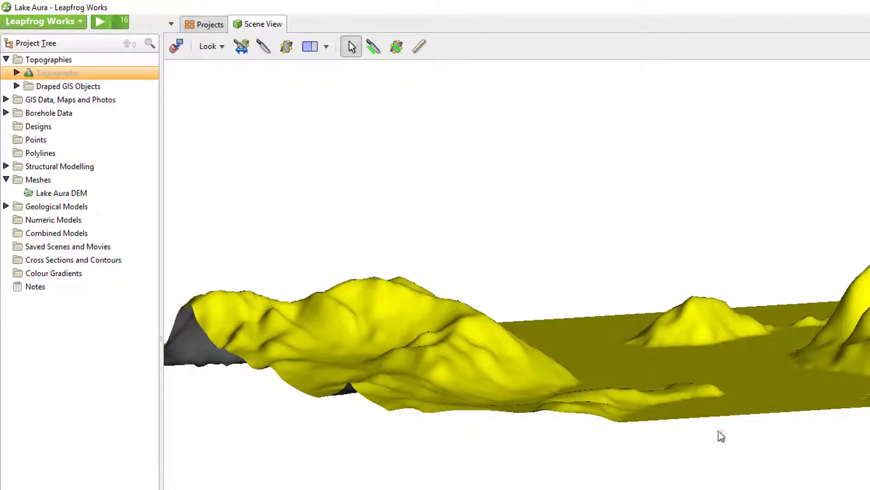
Remove the added points height data from Topography, leaving only Lake Aura DEM.
left_click(17, 72)
right_click(53, 89)
left_click(122, 127)
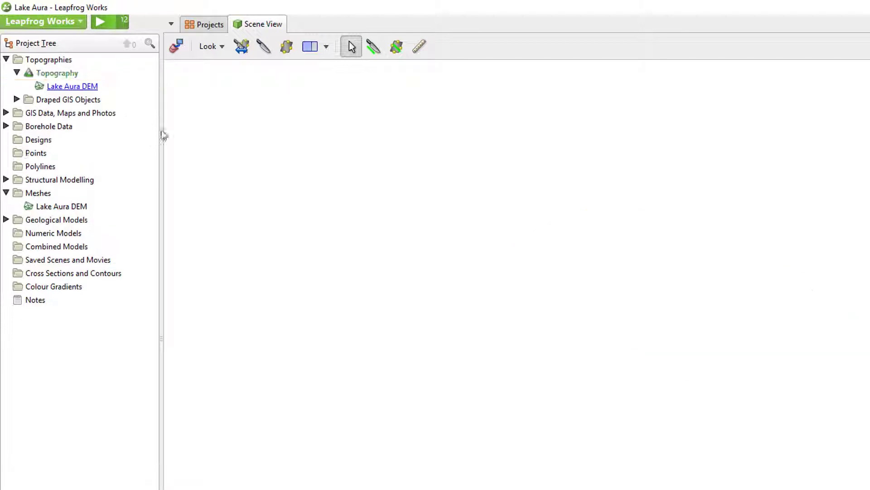
Switch the Project Collars onto Topography setting on the Boreholes collar table.
left_click(5, 126)
left_click(17, 139)
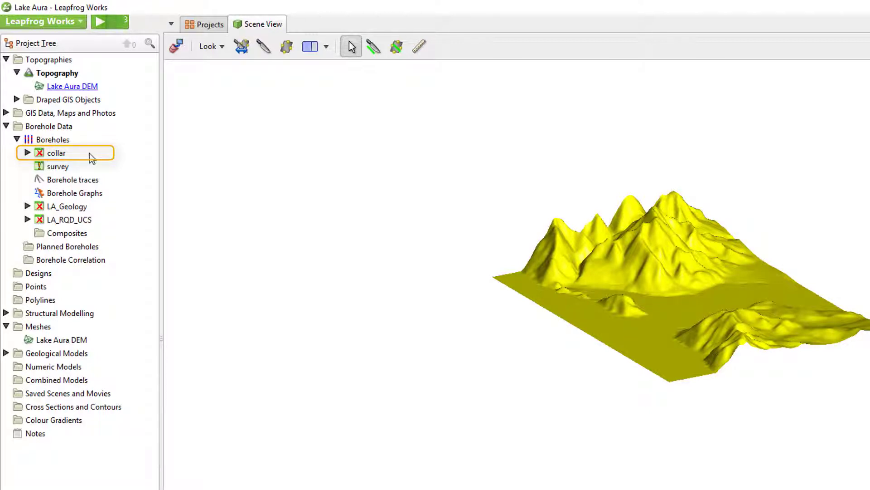
right_click(92, 158)
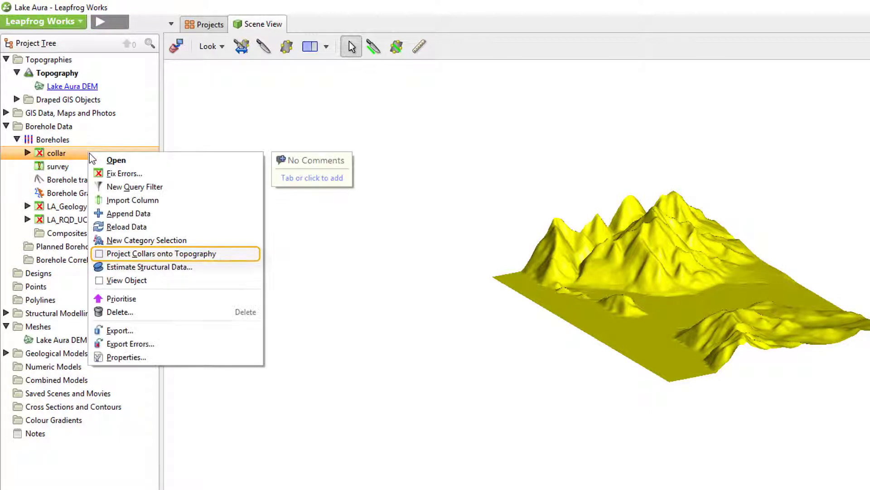
left_click(104, 257)
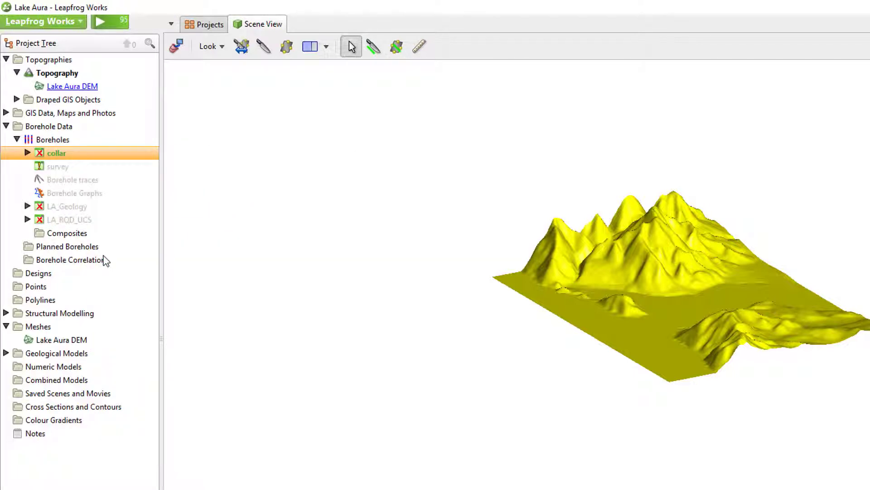
right_click(90, 158)
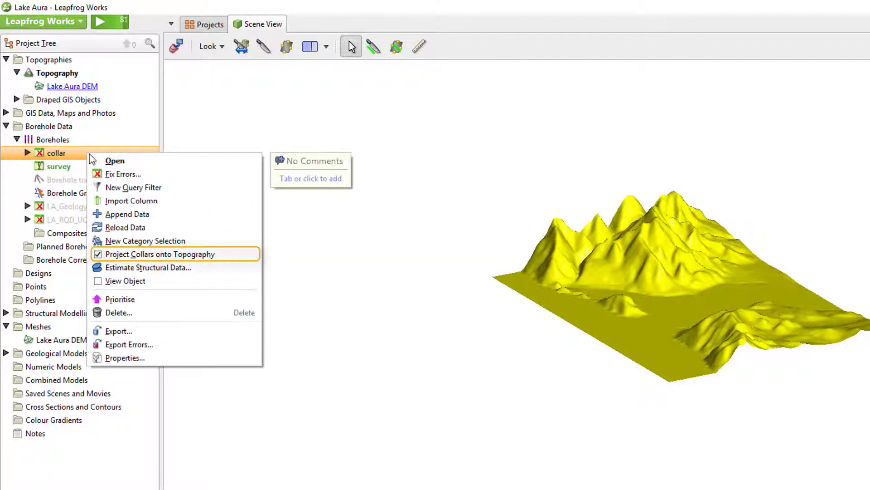
left_click(99, 257)
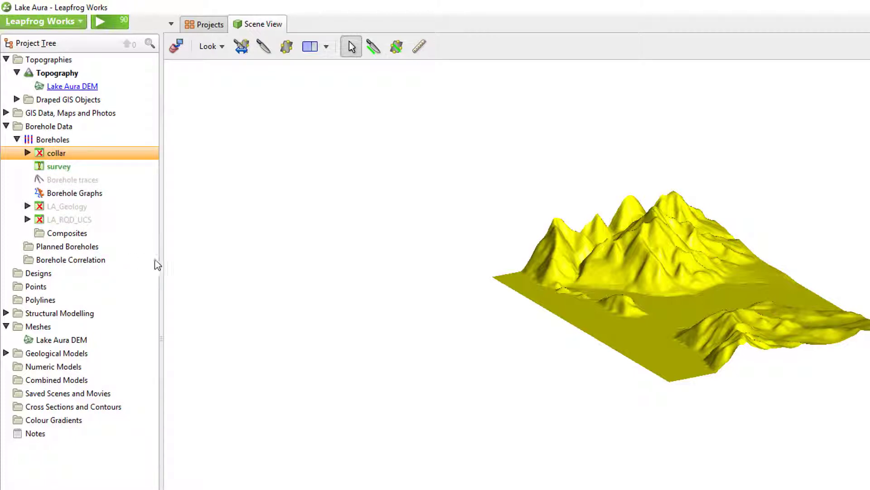